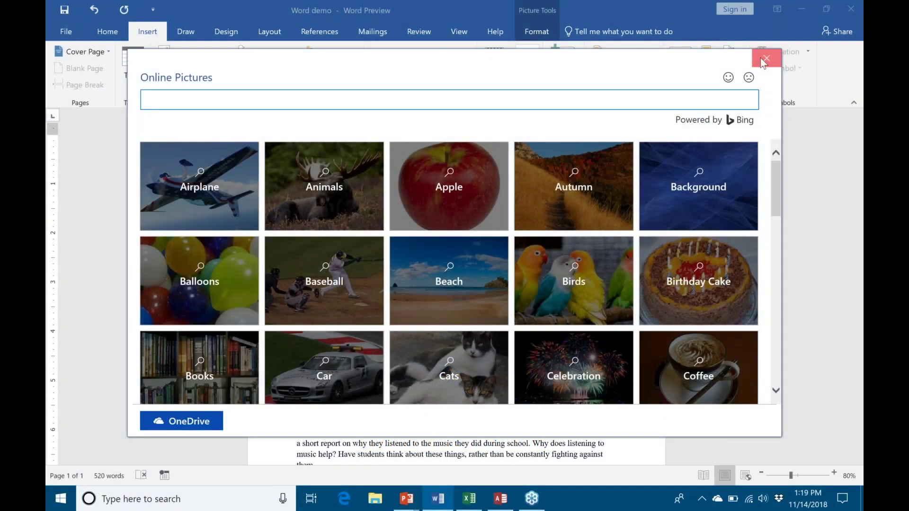
Close the Online Pictures search to return to the document with the sunset palm picture
{"action": "left_click", "coordinate": [762, 58]}
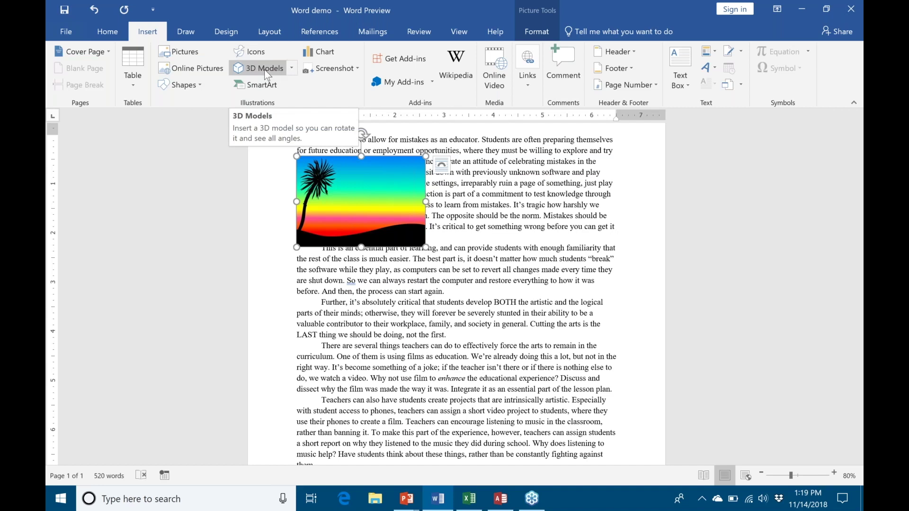
{"action": "left_click", "coordinate": [267, 70]}
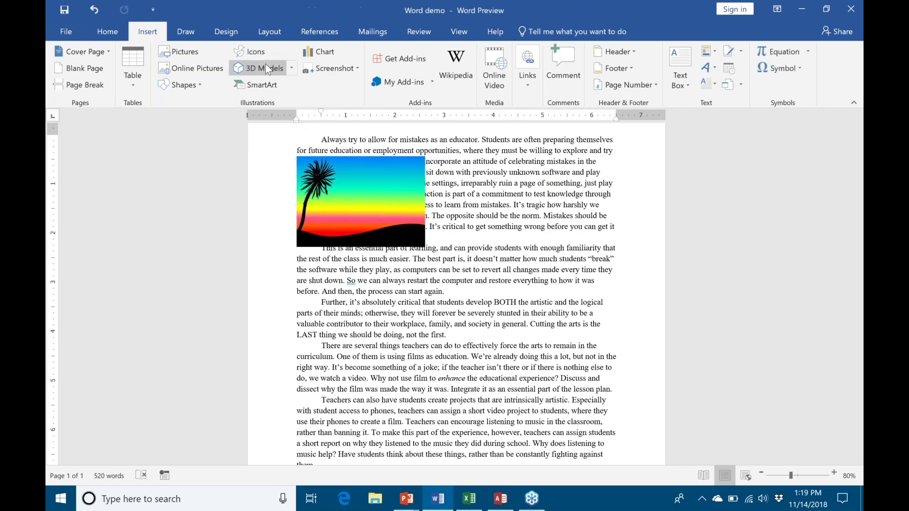
Browse the icon categories to Education and insert its black bell icon beside the sunset picture
{"action": "scroll", "coordinate": [533, 168], "scroll_direction": "down", "scroll_amount": 12}
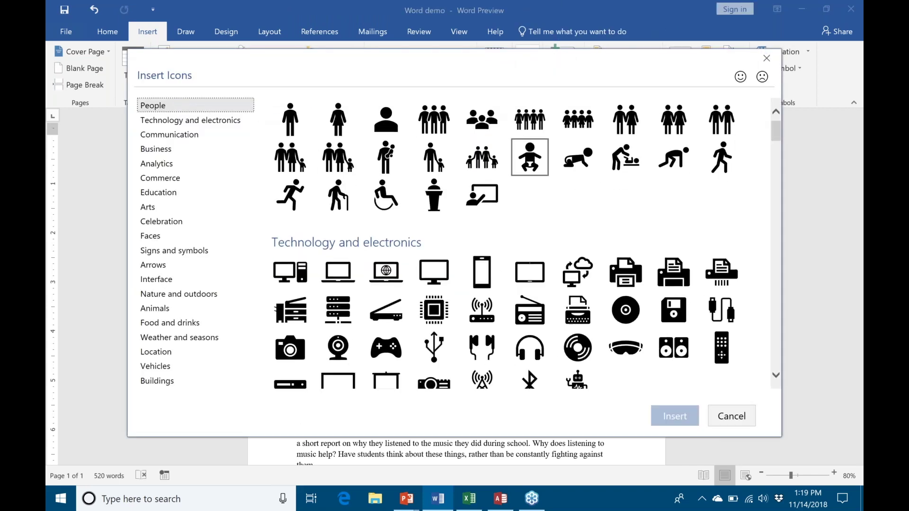
{"action": "scroll", "coordinate": [521, 242], "scroll_direction": "down", "scroll_amount": 4}
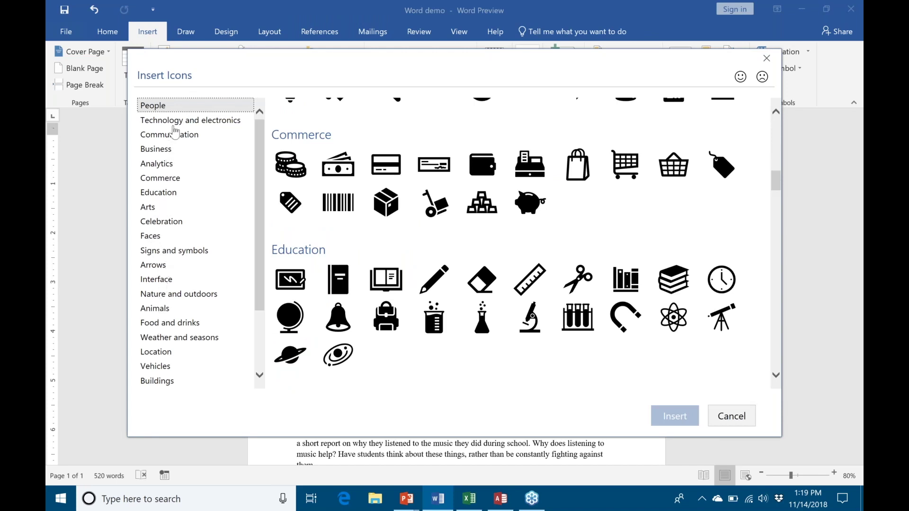
{"action": "left_click", "coordinate": [151, 236]}
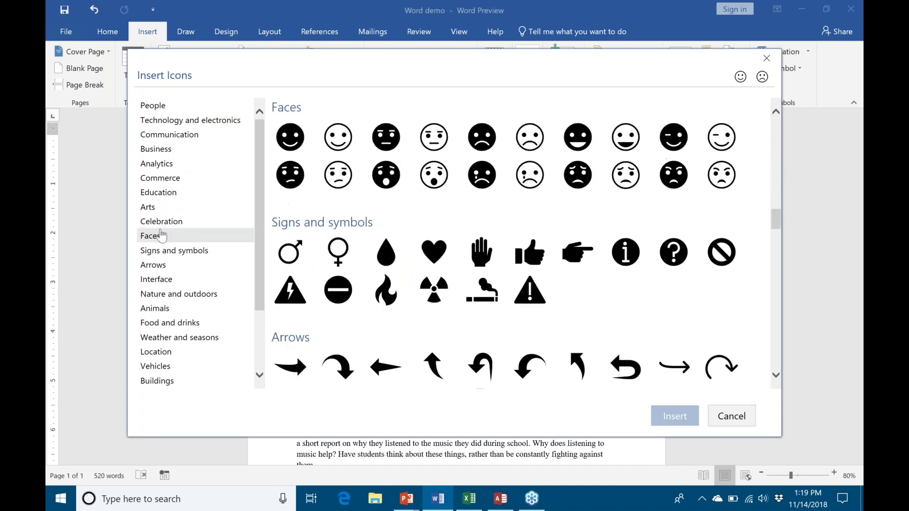
{"action": "left_click", "coordinate": [165, 195]}
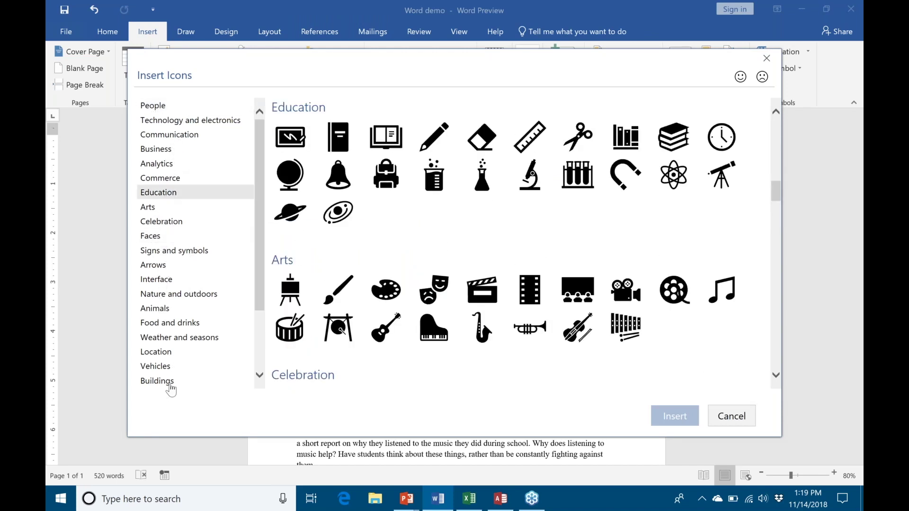
{"action": "left_click", "coordinate": [168, 382]}
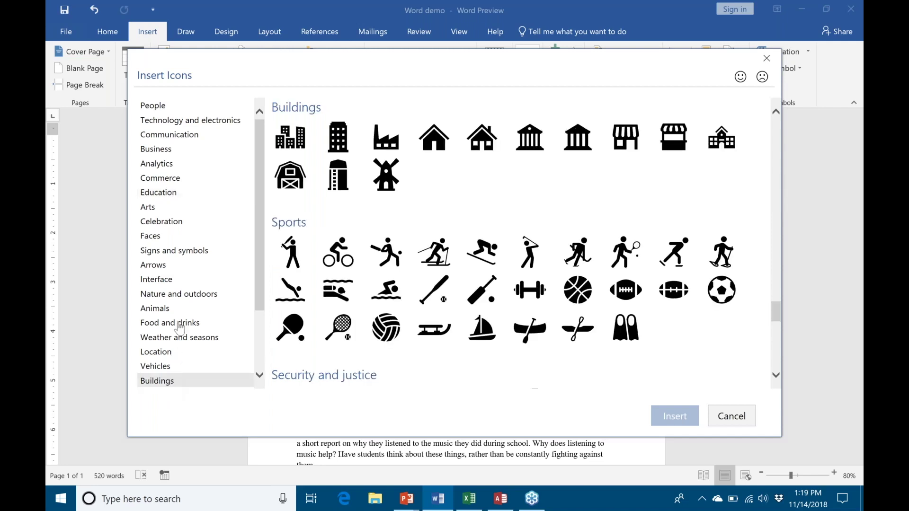
{"action": "left_click", "coordinate": [164, 195]}
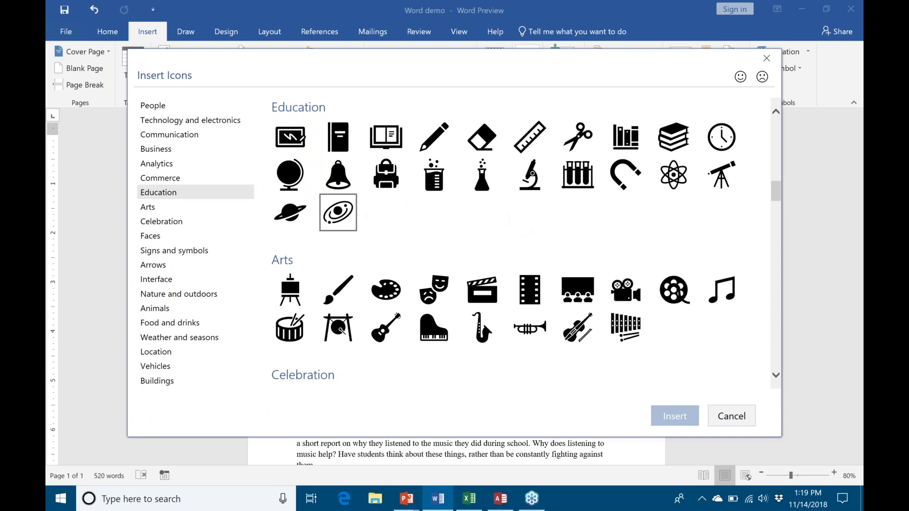
{"action": "left_click", "coordinate": [336, 186]}
{"action": "key", "text": "Return"}
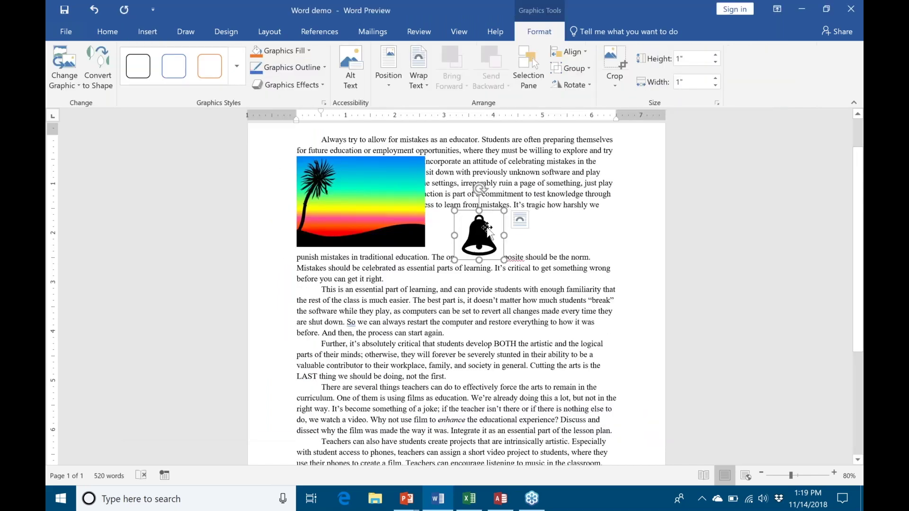
Set the bell's wrapping to In Front of Text, undo a trial move, and fill it orange
{"action": "left_click", "coordinate": [520, 219]}
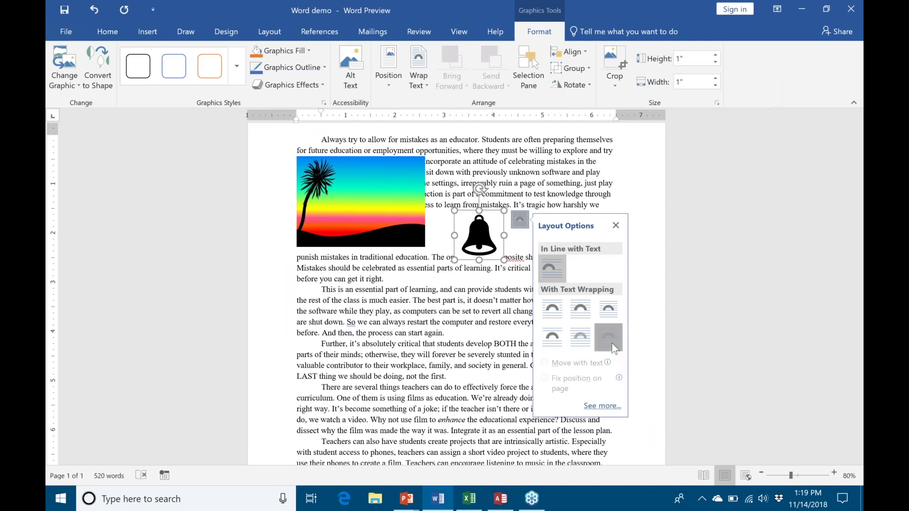
{"action": "left_click", "coordinate": [612, 343]}
{"action": "left_click_drag", "start_coordinate": [506, 256], "coordinate": [630, 277]}
{"action": "key", "text": "ctrl+z"}
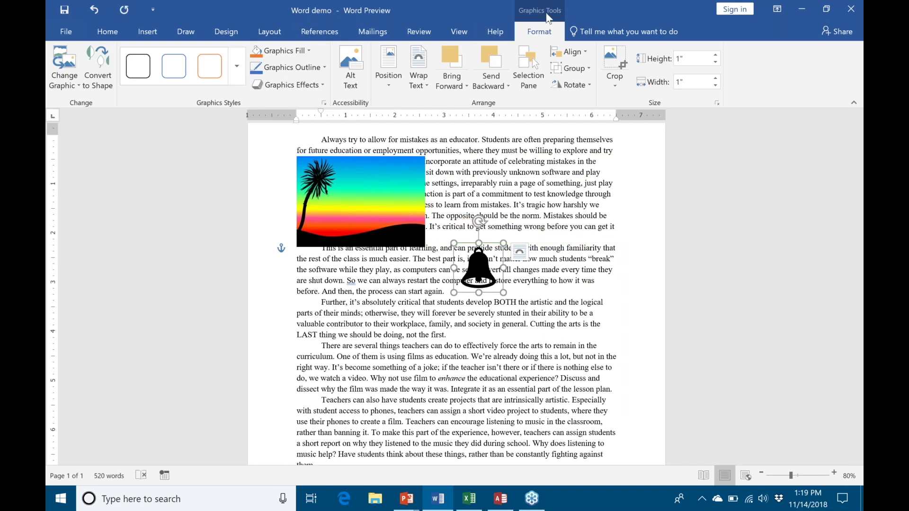
{"action": "left_click", "coordinate": [258, 53]}
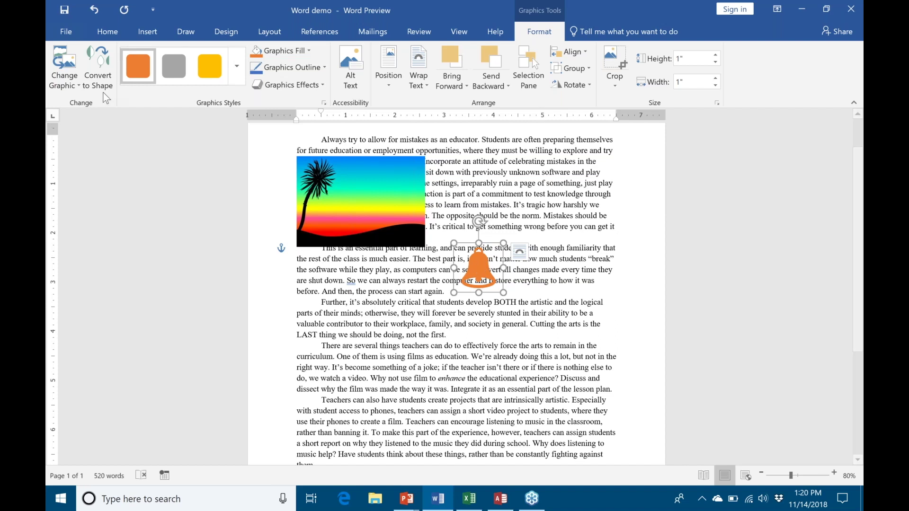
Return to the Insert commands and deselect the orange bell by clicking into the text
{"action": "left_click", "coordinate": [158, 36]}
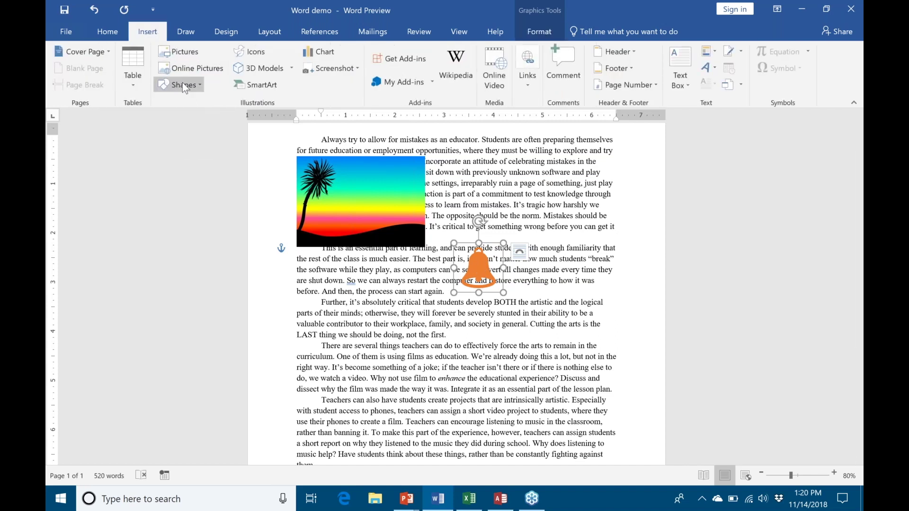
{"action": "left_click", "coordinate": [521, 183]}
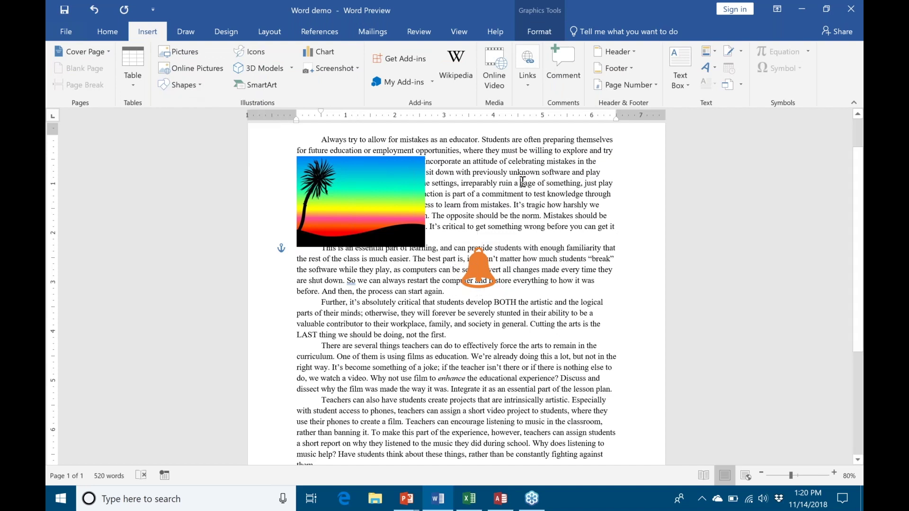
Choose 3D Models > From Online Sources to bring up the Online 3D Models window
{"action": "left_click", "coordinate": [291, 69]}
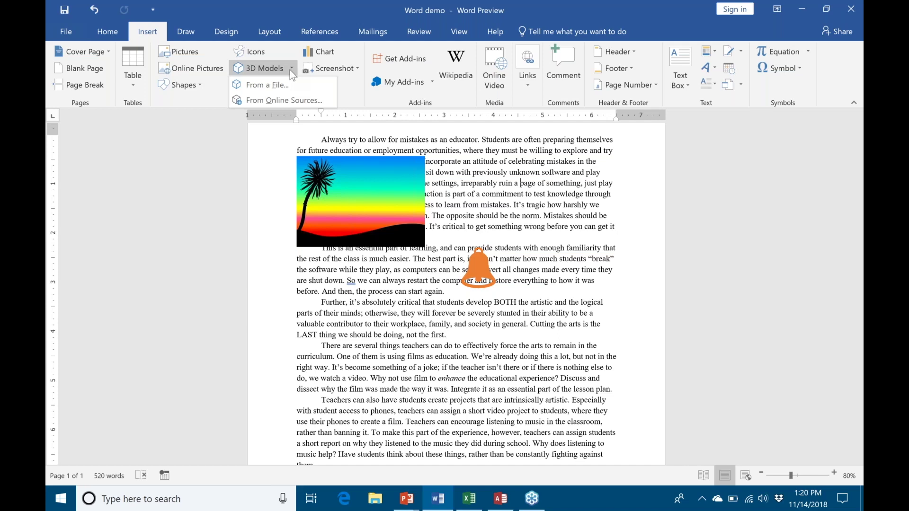
{"action": "left_click", "coordinate": [297, 101]}
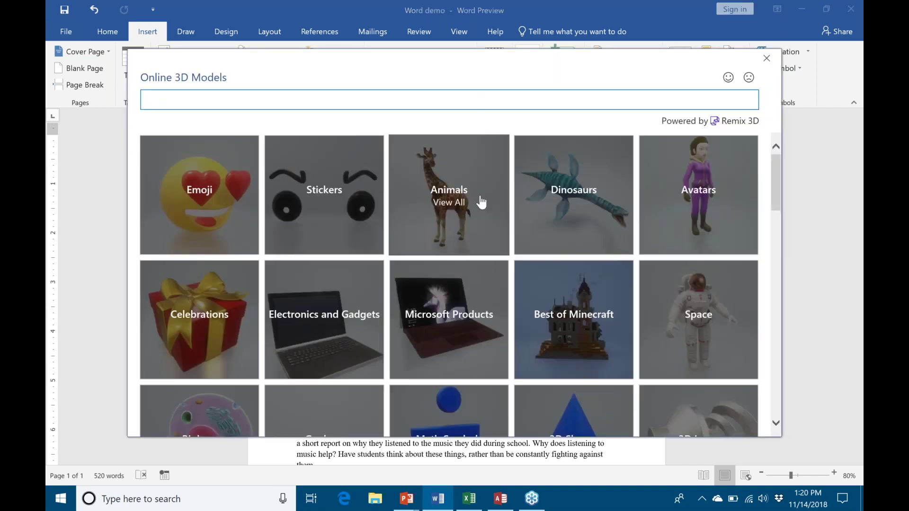
Insert the grinning emoji model from the Emoji collection of Online 3D Models
{"action": "scroll", "coordinate": [487, 253], "scroll_direction": "down", "scroll_amount": 1}
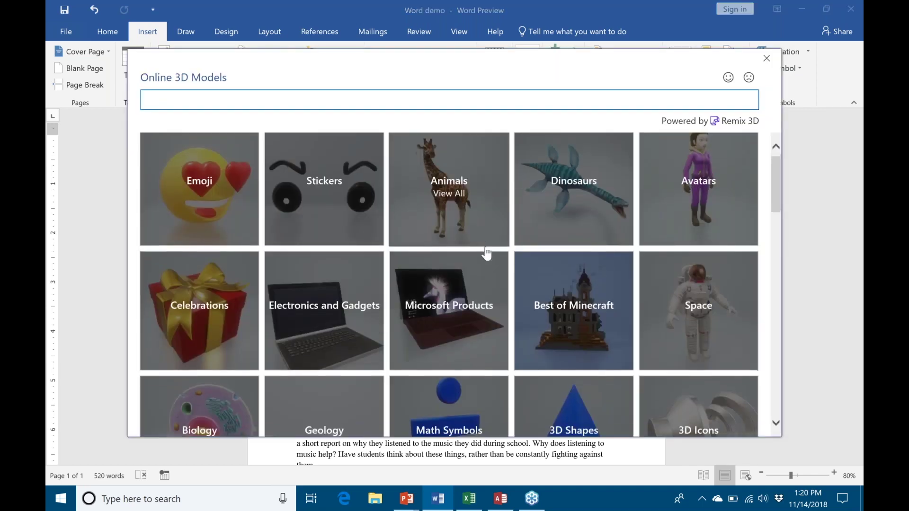
{"action": "scroll", "coordinate": [487, 253], "scroll_direction": "down", "scroll_amount": 10}
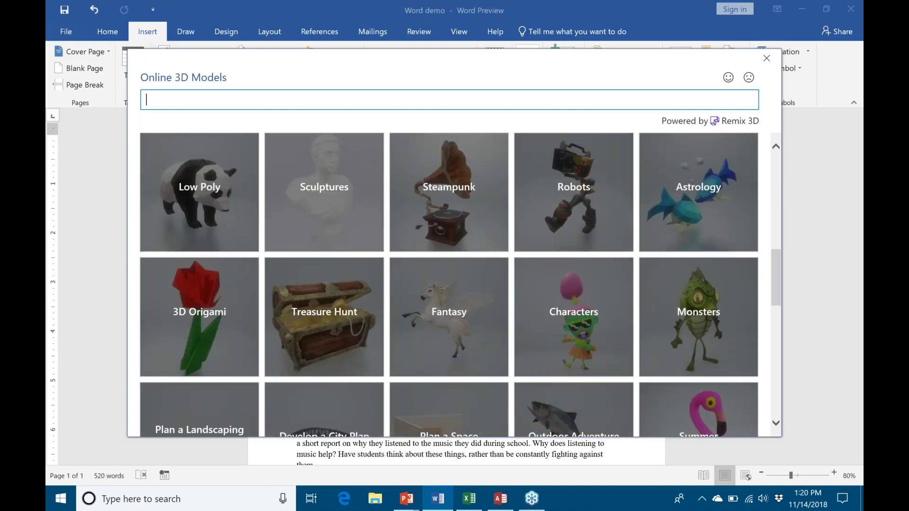
{"action": "scroll", "coordinate": [449, 284], "scroll_direction": "down", "scroll_amount": 6}
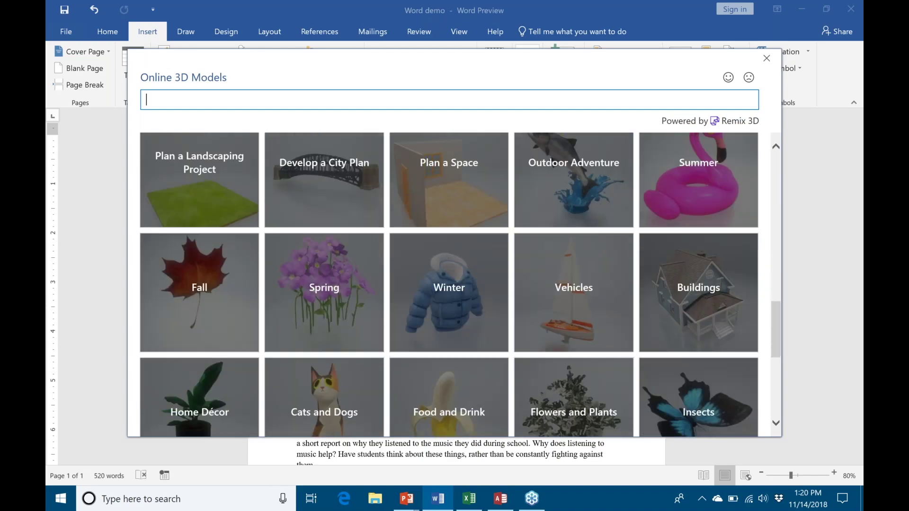
{"action": "scroll", "coordinate": [199, 199], "scroll_direction": "up", "scroll_amount": 15}
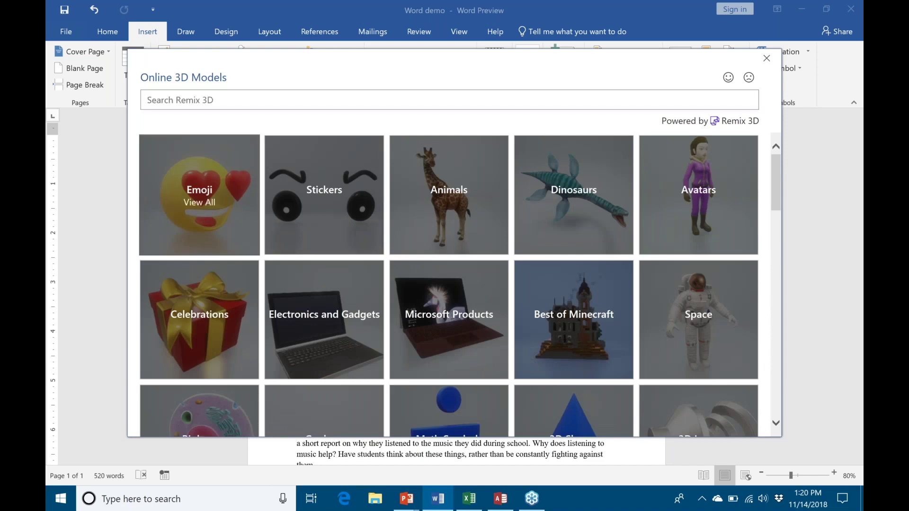
{"action": "left_click", "coordinate": [200, 196]}
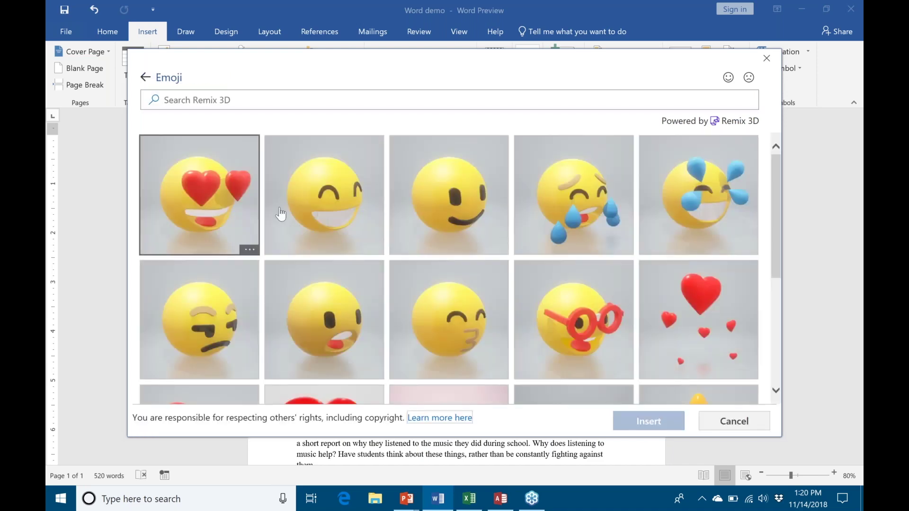
{"action": "left_click", "coordinate": [346, 211]}
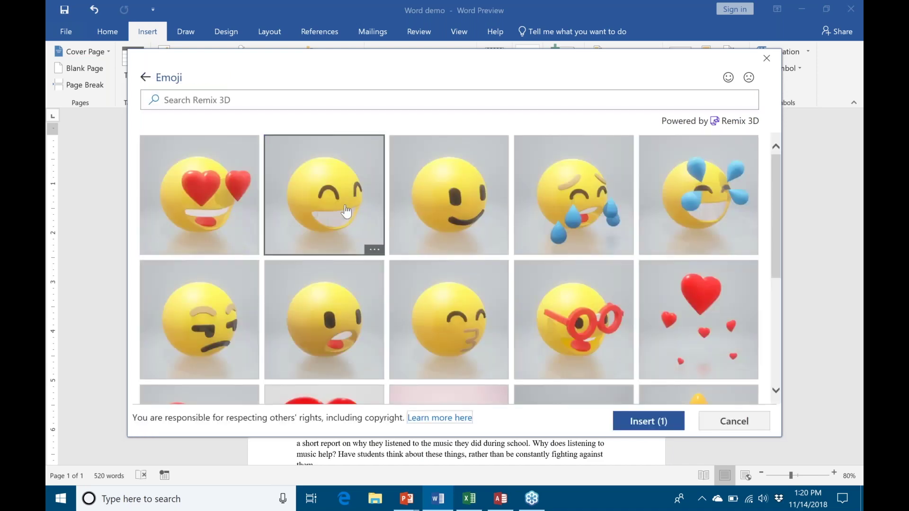
{"action": "double_click", "coordinate": [346, 212]}
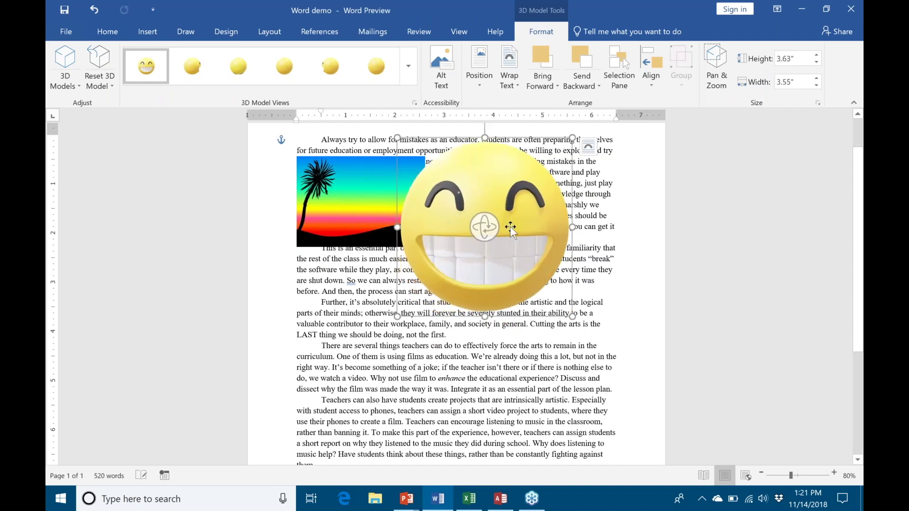
Tilt the emoji slightly clockwise and spin it in 3D until its face turns away
{"action": "left_click_drag", "start_coordinate": [477, 142], "coordinate": [463, 177]}
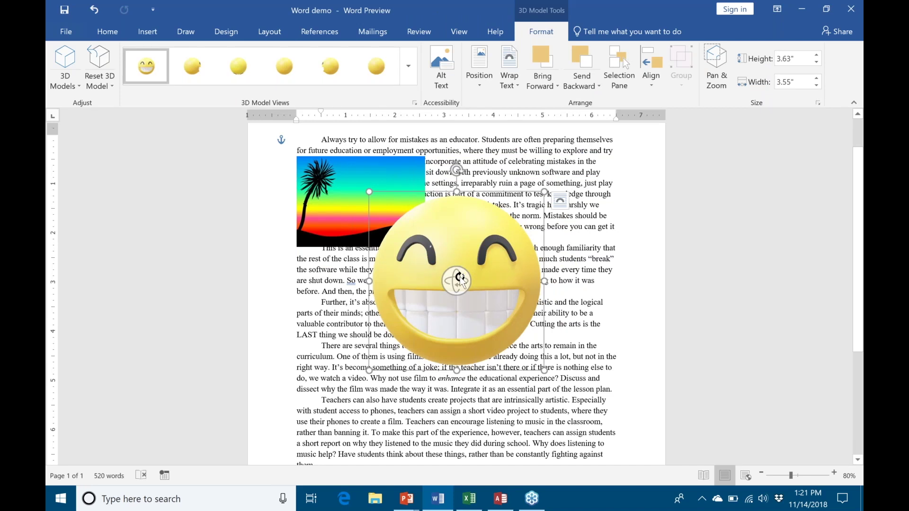
{"action": "left_click_drag", "start_coordinate": [457, 280], "coordinate": [513, 285]}
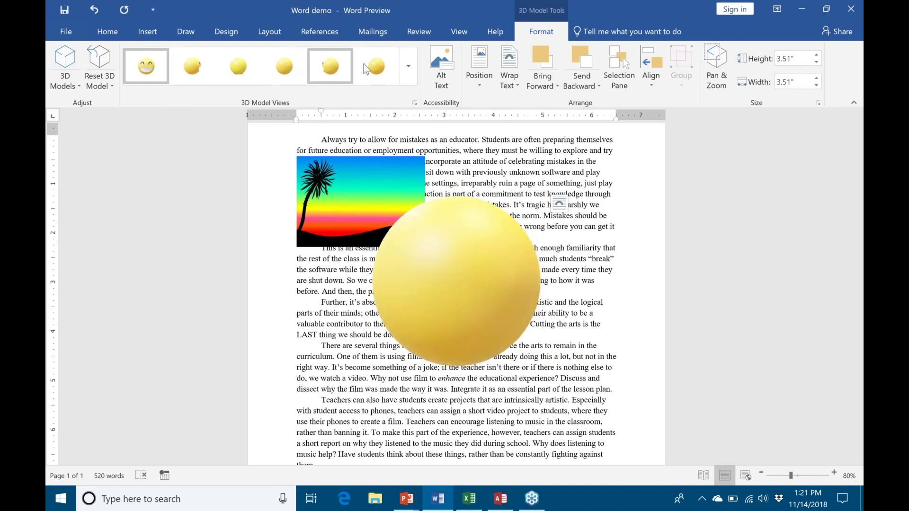
{"action": "left_click", "coordinate": [409, 66]}
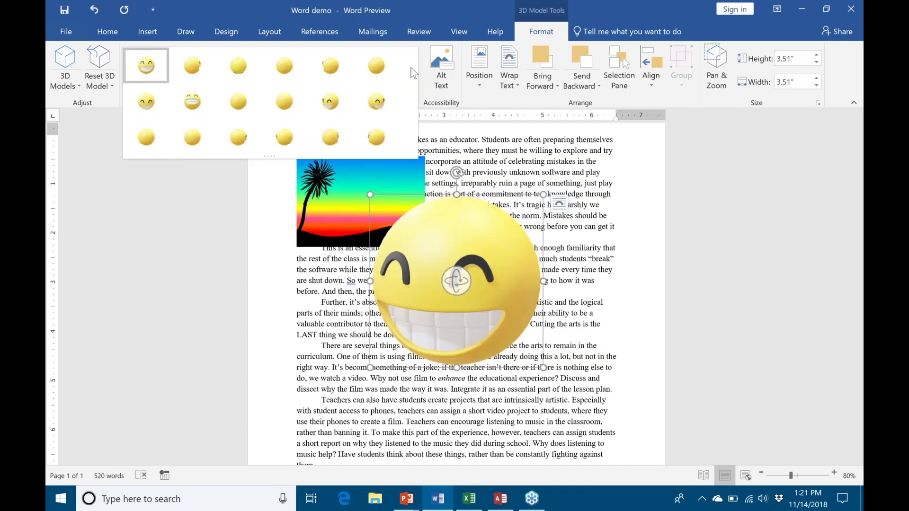
Apply the front-facing grinning 3D Model View and switch on Pan & Zoom for the emoji
{"action": "left_click", "coordinate": [195, 103]}
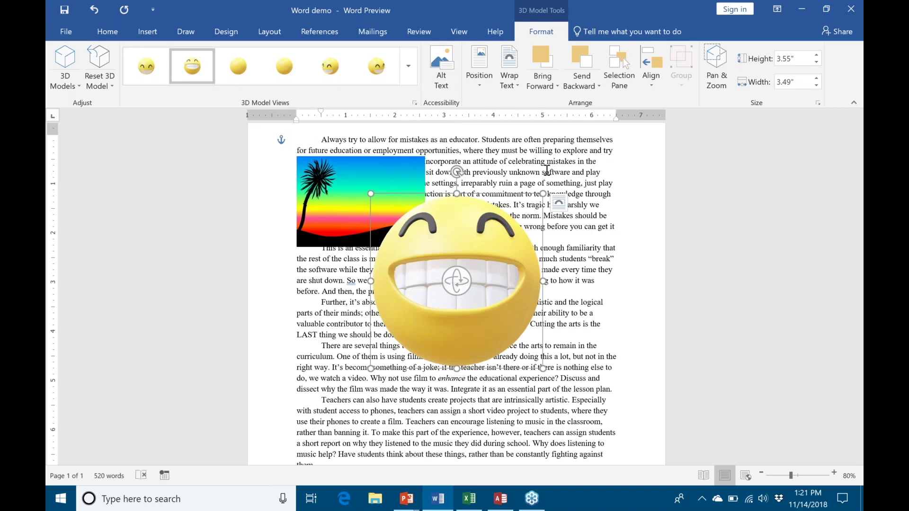
{"action": "left_click", "coordinate": [720, 69]}
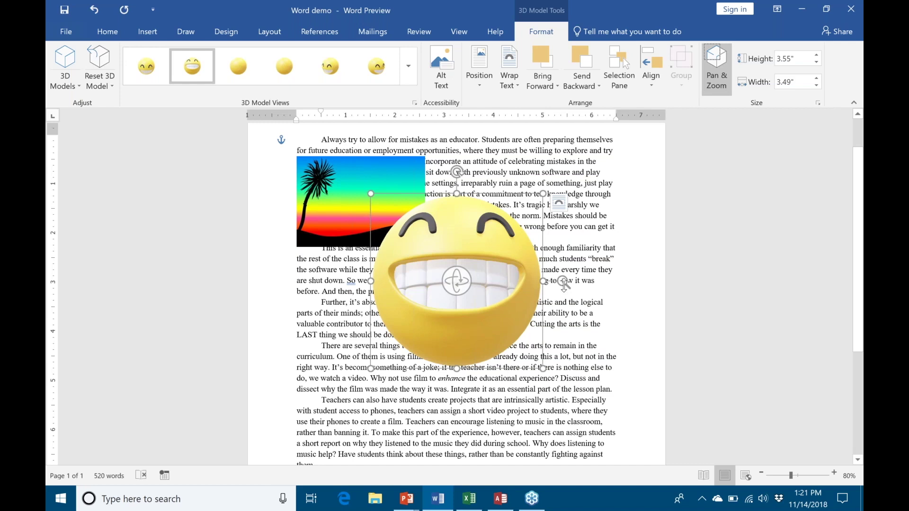
Zoom the emoji within its frame, enlarge the frame from the top-right, and shift the face down-left
{"action": "mouse_move", "coordinate": [563, 280]}
{"action": "left_mouse_down"}
{"action": "mouse_move", "coordinate": [570, 350]}
{"action": "mouse_move", "coordinate": [572, 277]}
{"action": "left_mouse_up"}
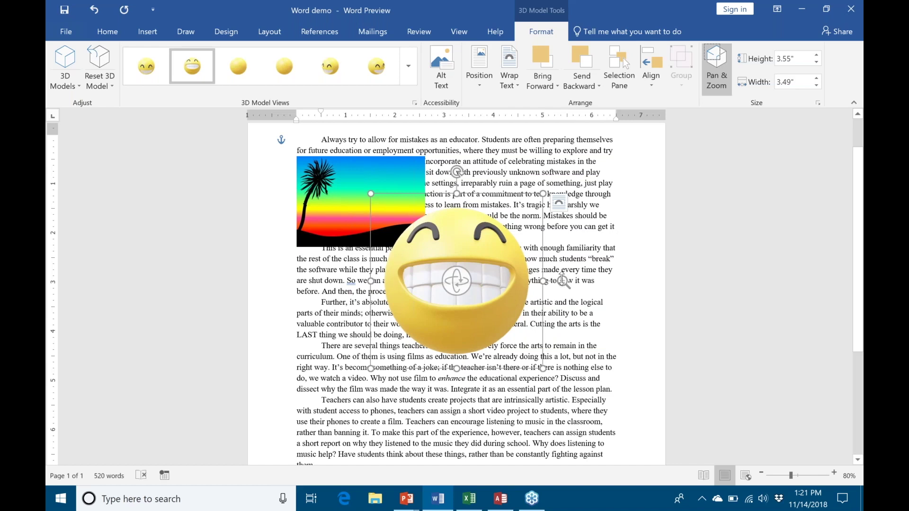
{"action": "left_click_drag", "start_coordinate": [562, 280], "coordinate": [521, 173]}
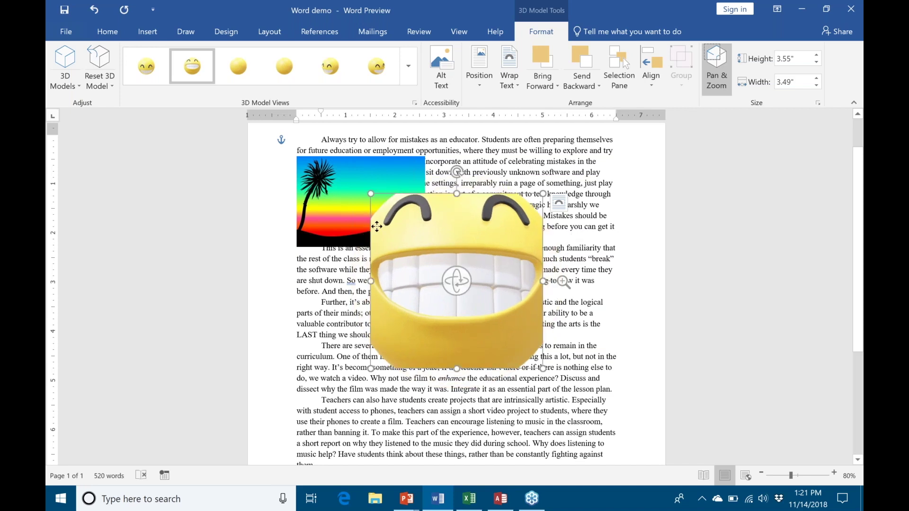
{"action": "left_click_drag", "start_coordinate": [563, 282], "coordinate": [565, 322]}
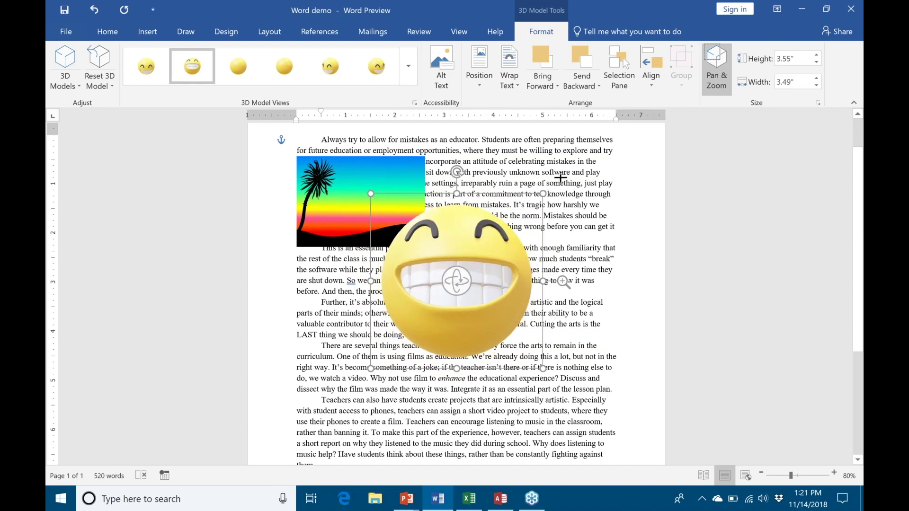
{"action": "left_click_drag", "start_coordinate": [543, 194], "coordinate": [592, 158]}
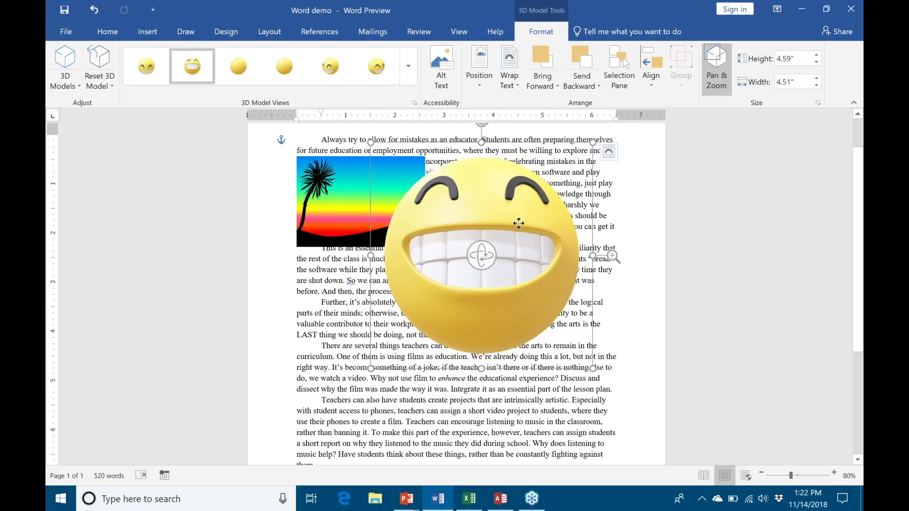
{"action": "left_click_drag", "start_coordinate": [517, 214], "coordinate": [453, 266]}
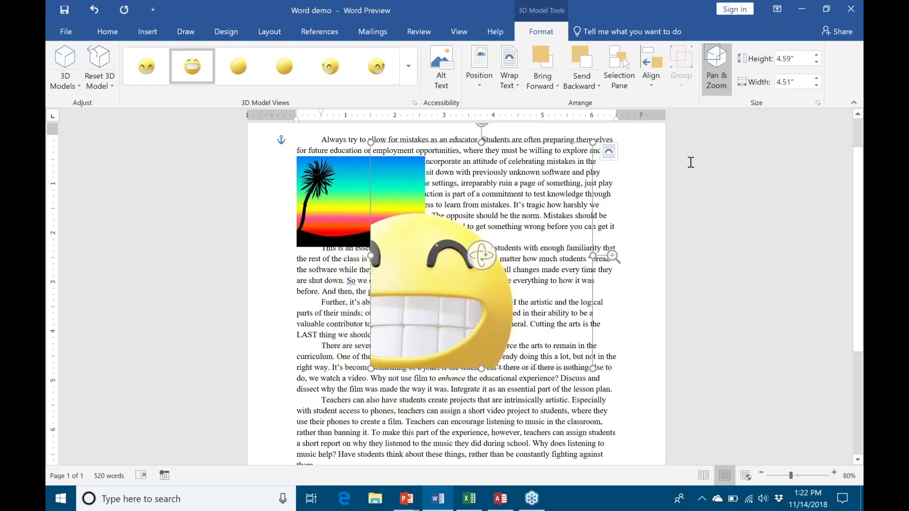